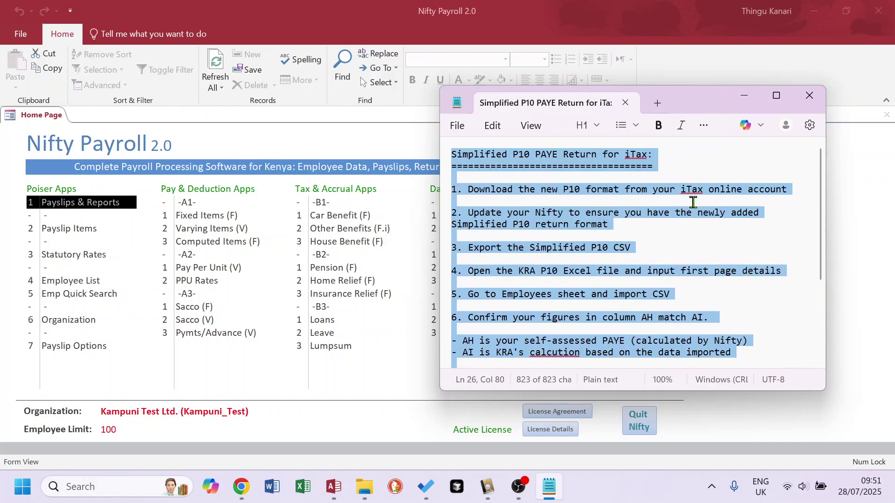
Review the P10 notes' title and step 1 on downloading the new format, then show the Test folder
click(680, 164)
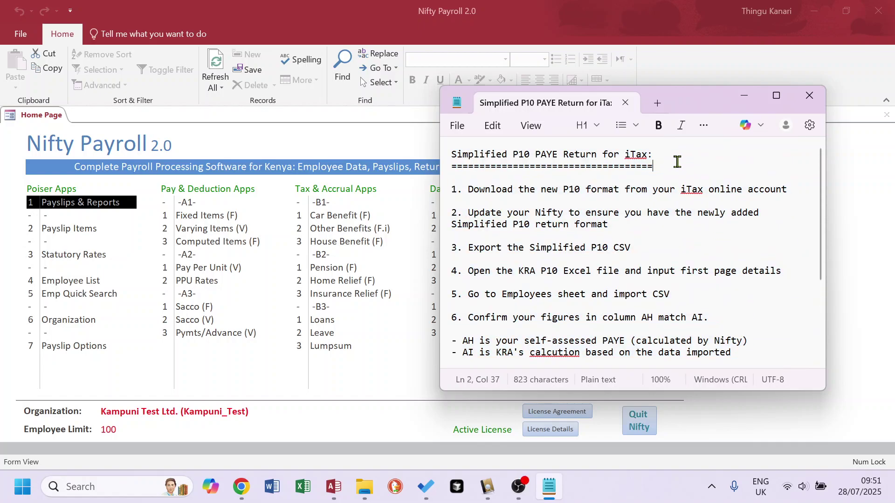
triple_click(447, 159)
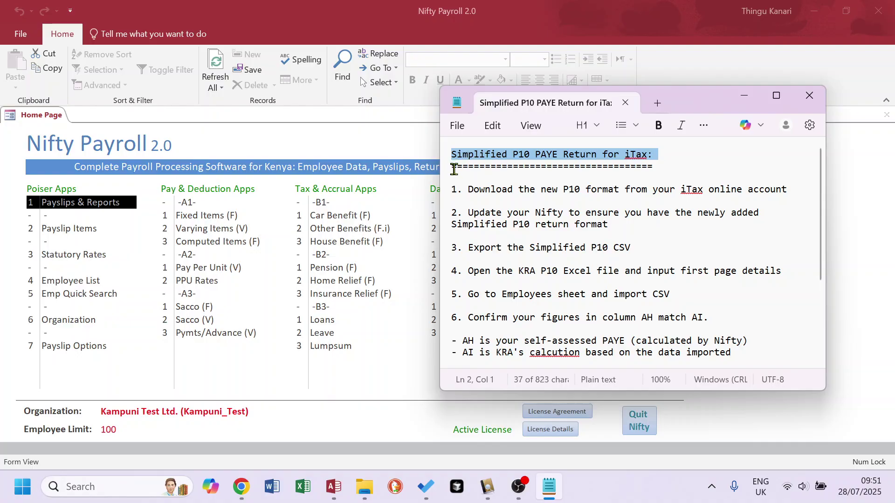
triple_click(445, 192)
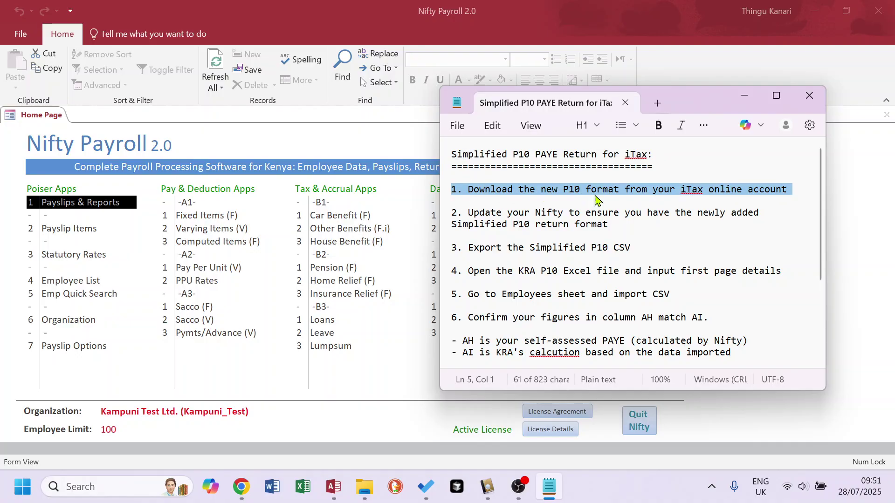
click(365, 486)
Select the zipped P10 file, read notes step 2 on updating Nifty, then return to Nifty Payroll
click(224, 139)
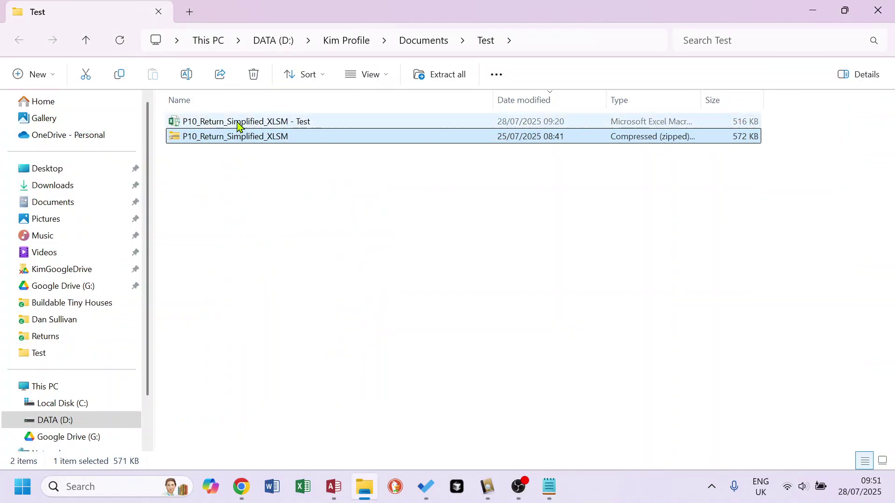
click(553, 492)
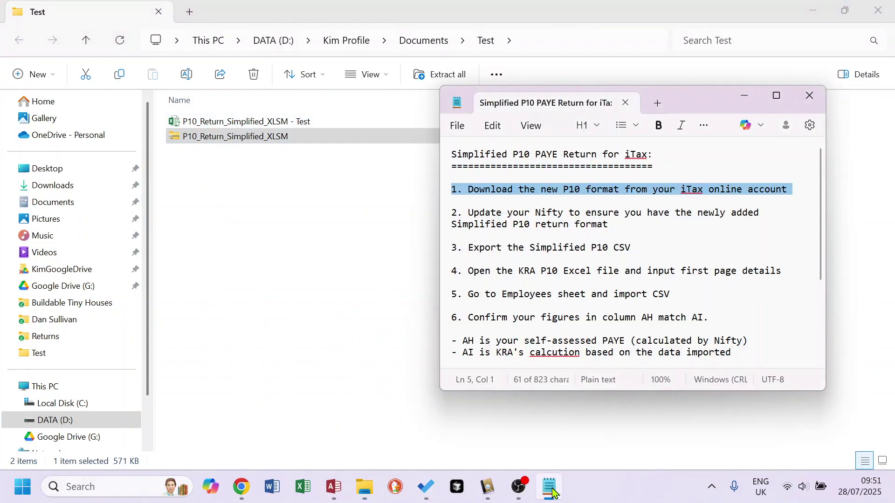
click(444, 219)
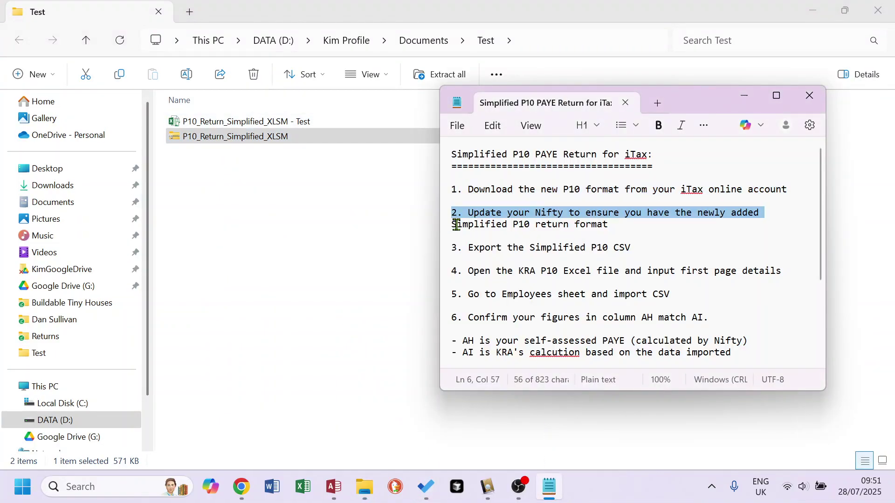
drag(609, 225, 446, 214)
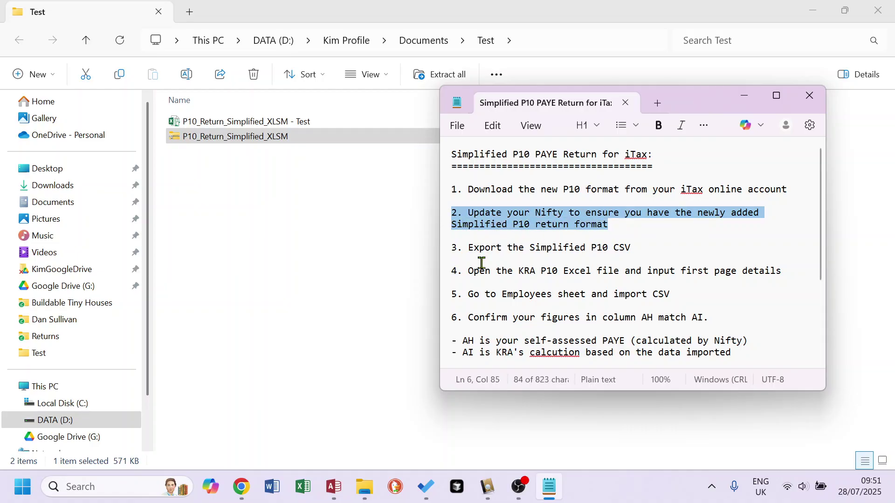
click(334, 487)
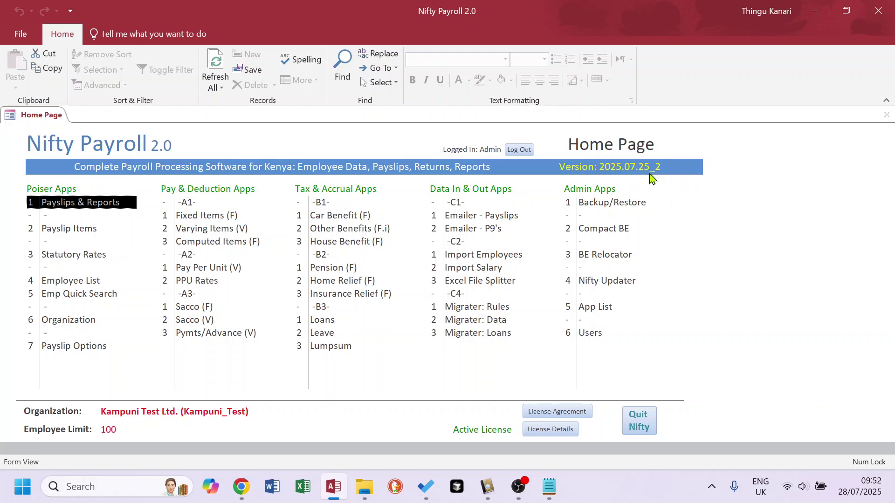
Read notes step 3 on exporting the CSV and go back to the Nifty Payroll home page
key(alt+Tab)
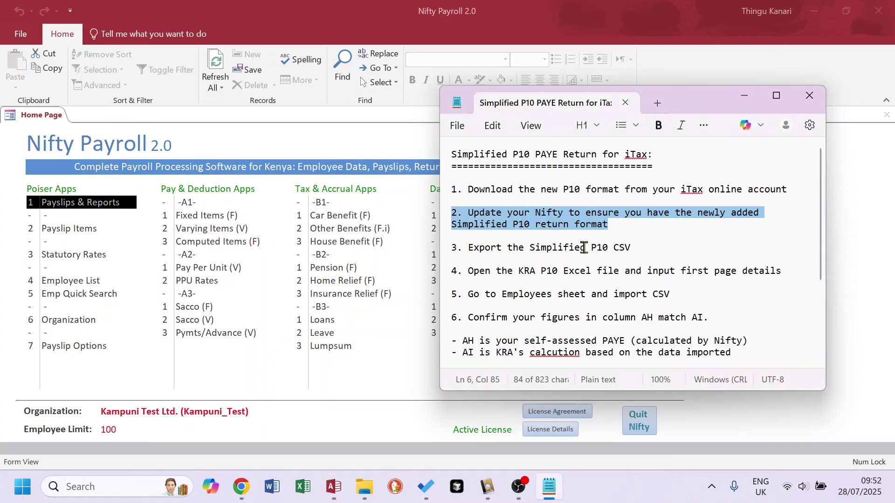
triple_click(455, 249)
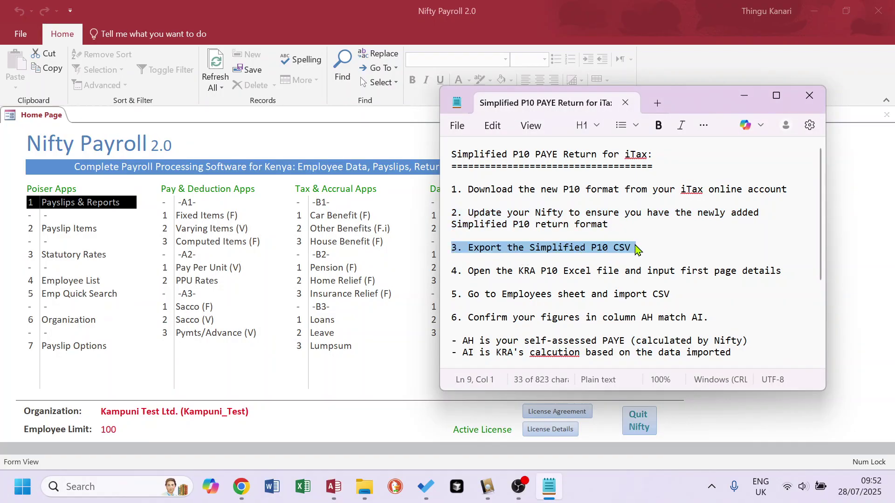
click(73, 210)
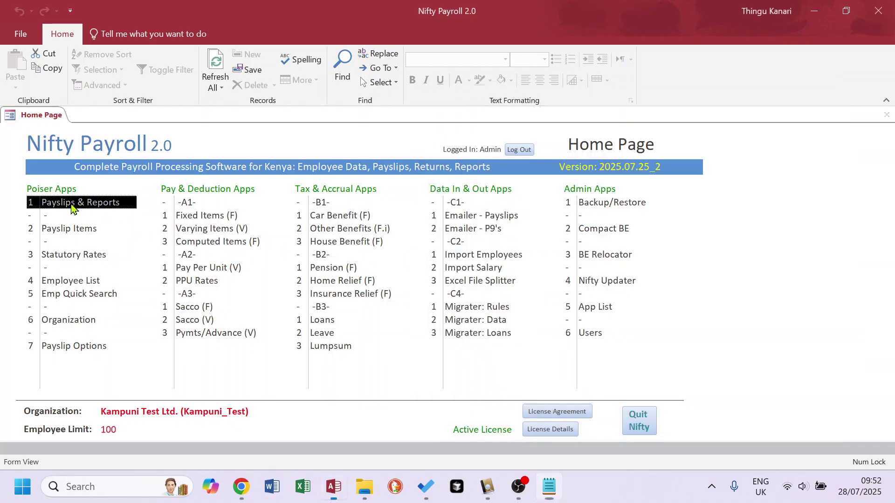
In Payslips & Reports for 2025 Jul, set reports to Export and pick PAYE P10 for iTax (Simplified) [CSV]
click(69, 202)
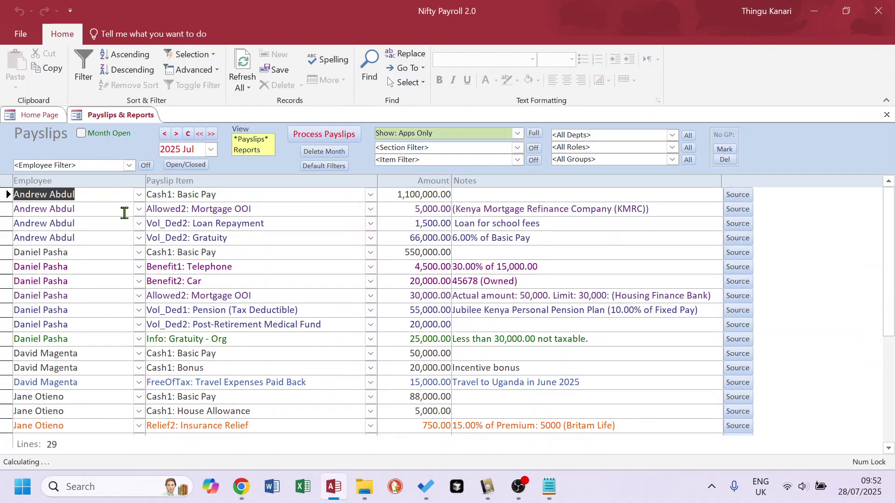
click(199, 149)
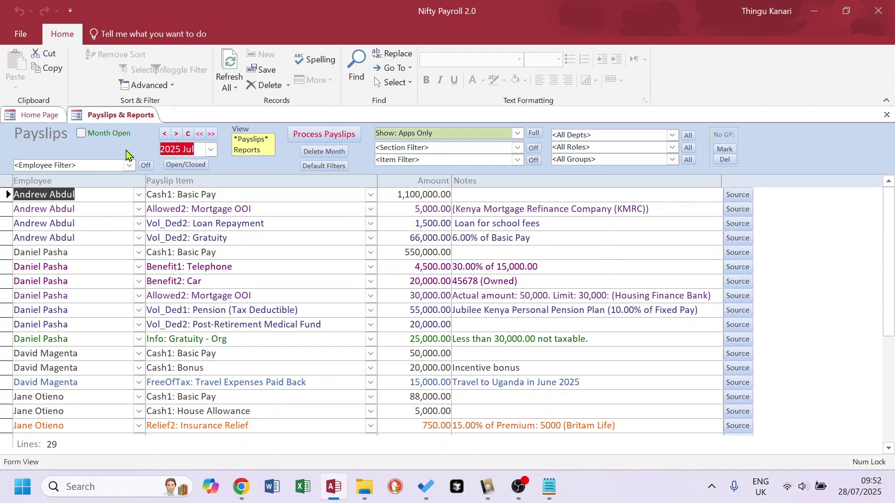
click(253, 150)
click(269, 165)
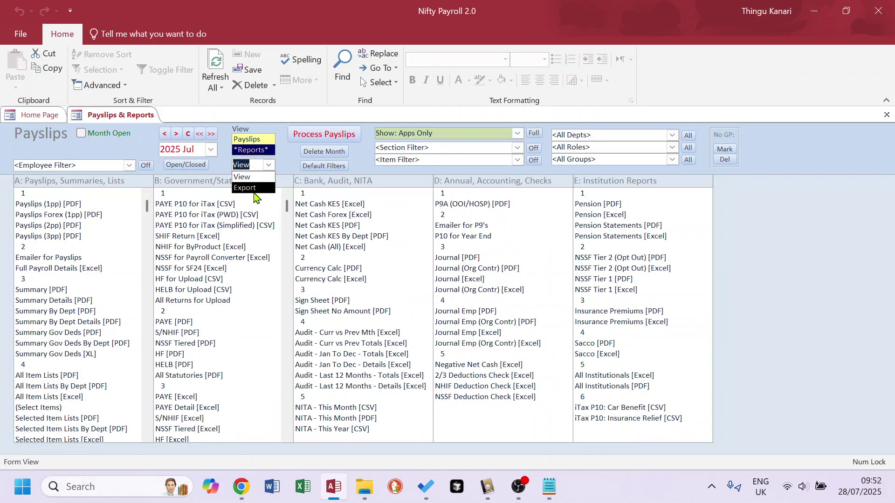
click(251, 189)
click(192, 227)
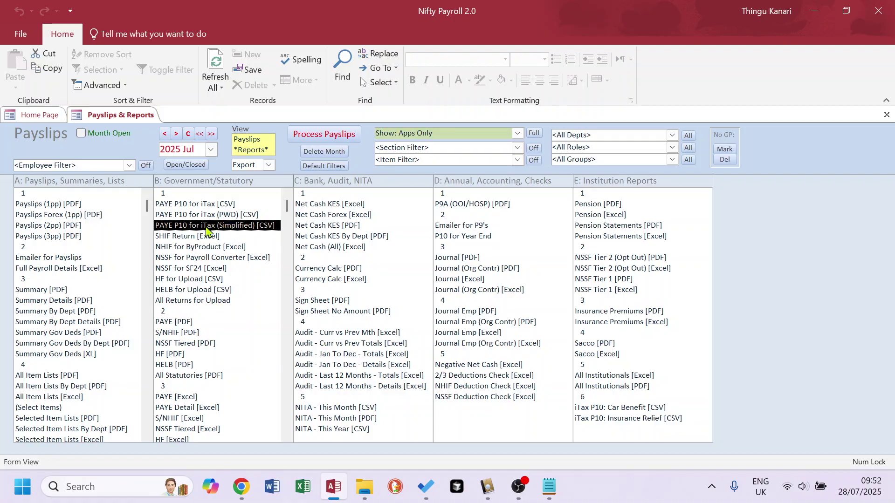
Export the Simplified P10 CSV into the Test folder and open that folder
click(268, 165)
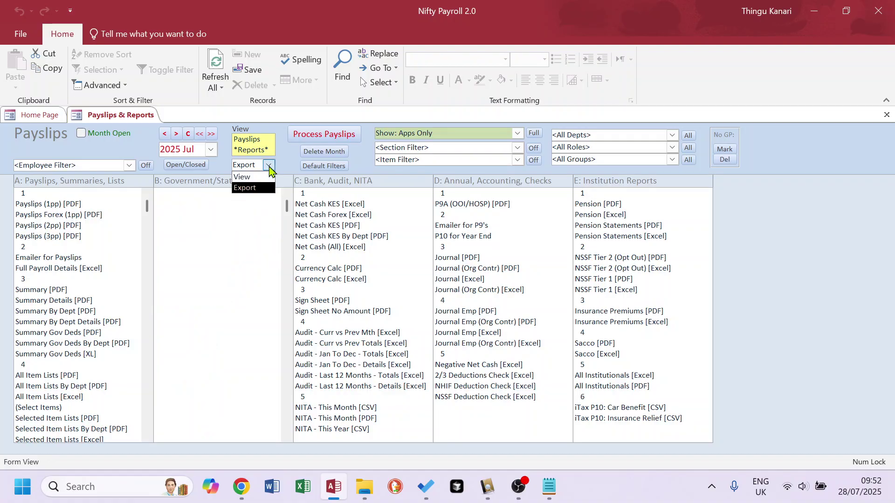
click(255, 188)
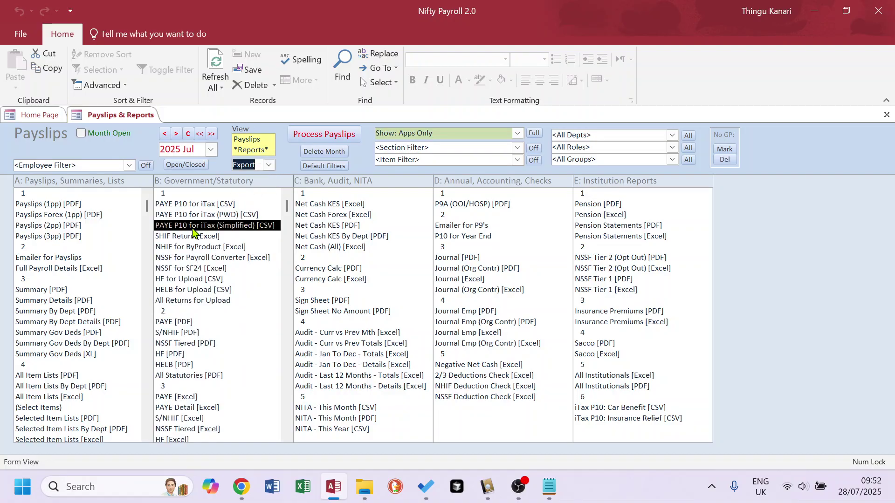
double_click(164, 112)
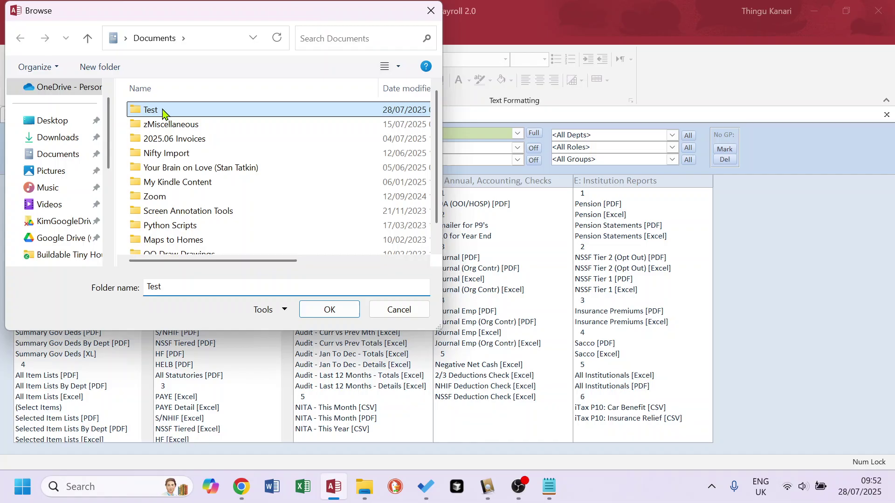
click(330, 310)
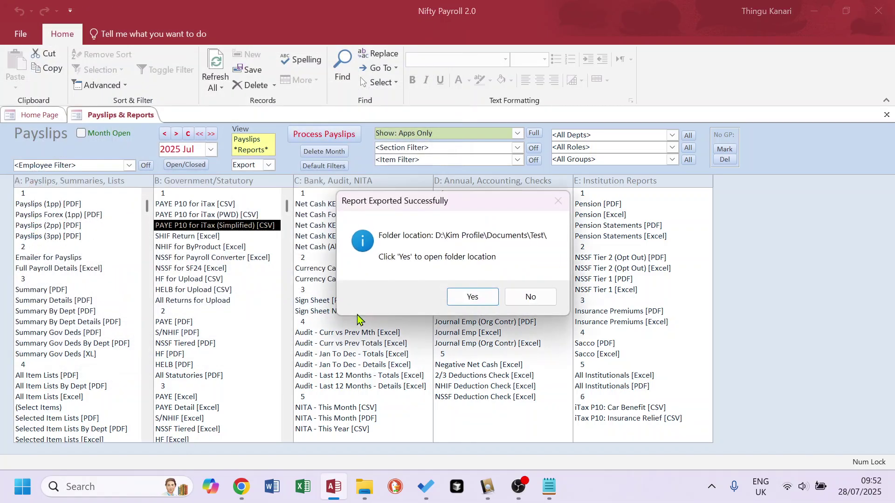
click(473, 298)
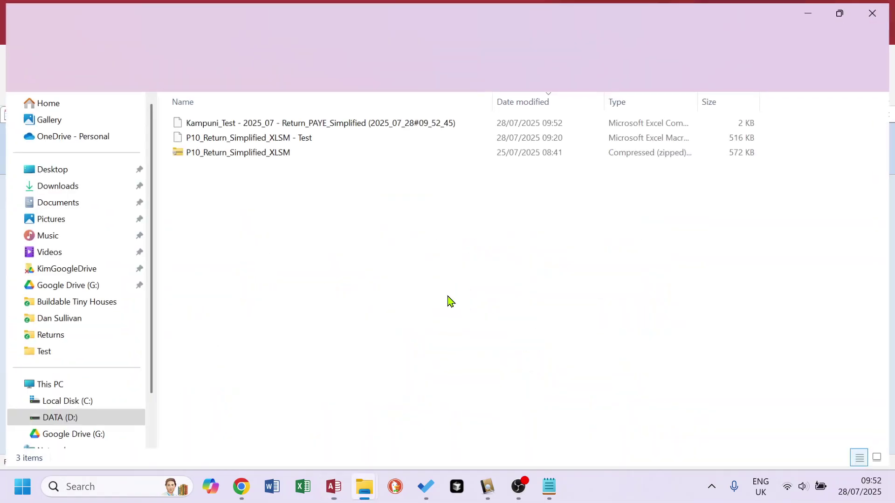
Check the Kampuni_Test PAYE export in Test, then read notes step 4 on opening the KRA Excel file
click(302, 124)
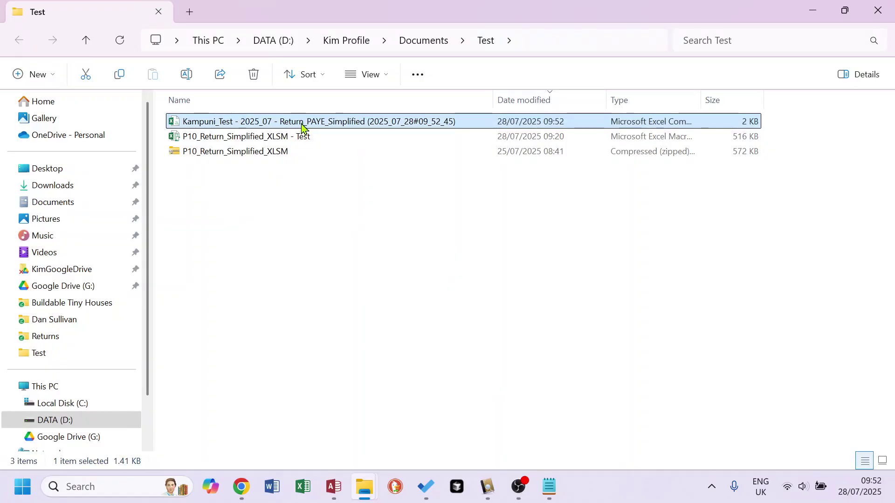
click(549, 486)
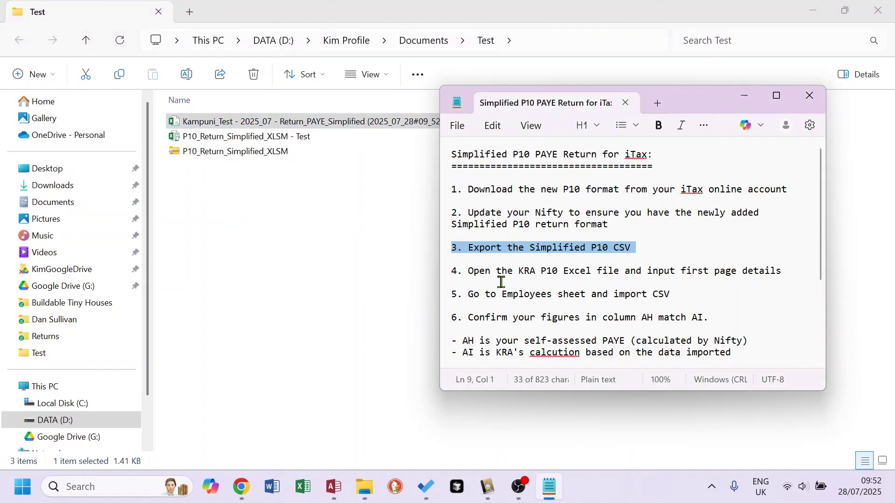
click(447, 277)
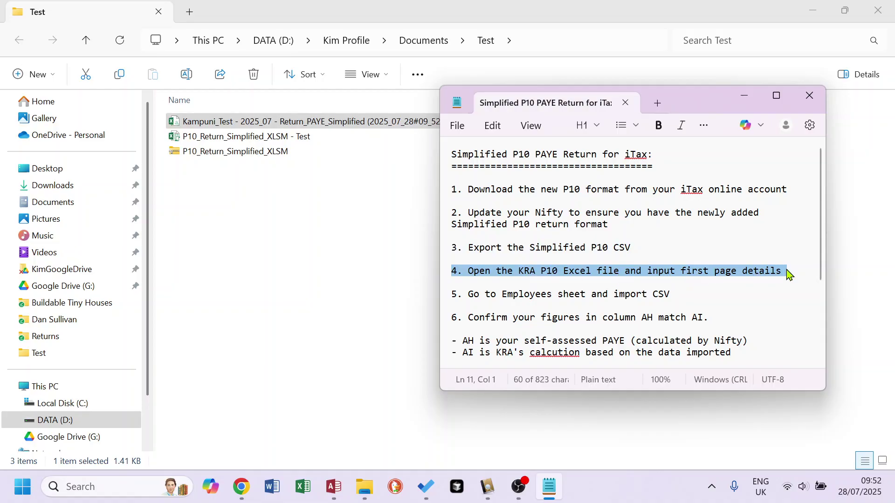
Open P10_Return_Simplified_XLSM - Test, dismiss the cut-and-paste warning, and read notes step 5 on importing
click(247, 192)
double_click(246, 140)
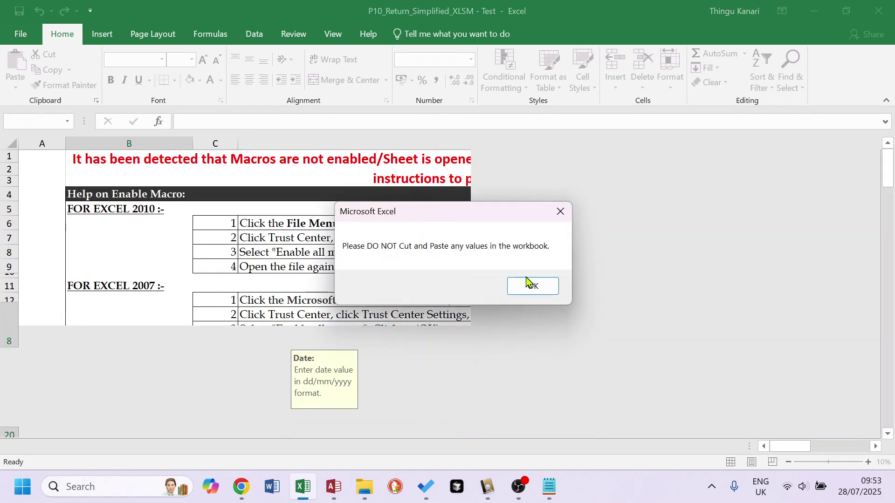
click(534, 285)
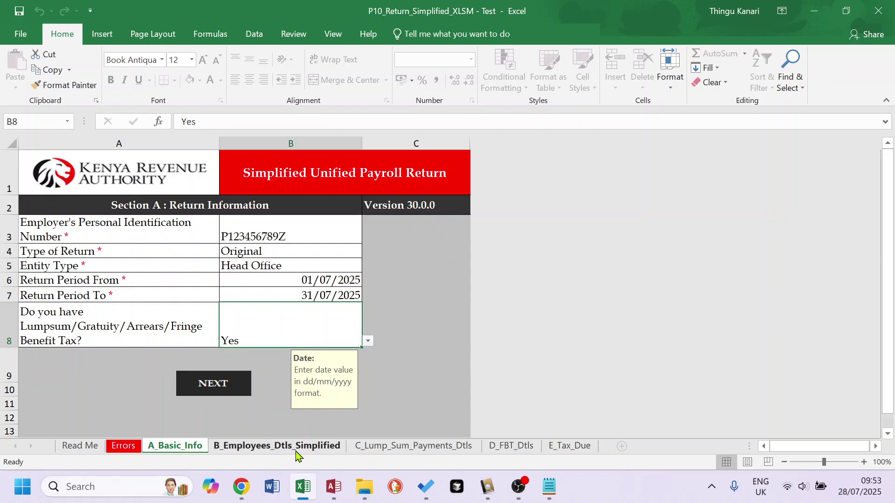
click(549, 486)
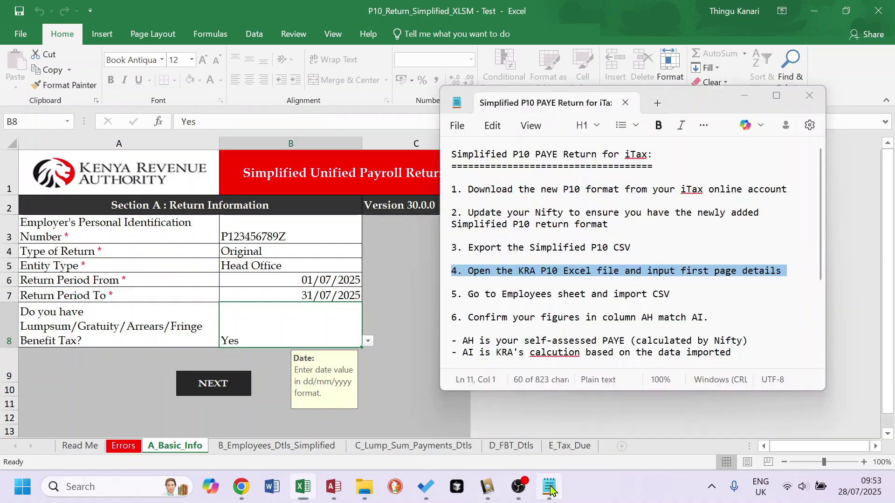
triple_click(454, 300)
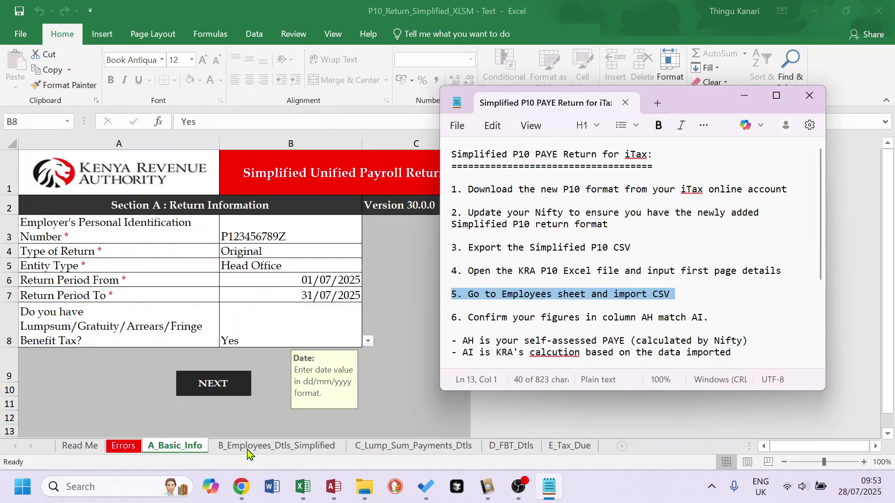
Import the Kampuni_Test PAYE CSV from the Test folder into the B_Employees_Dtls_Simplified sheet
click(281, 454)
click(281, 455)
click(493, 287)
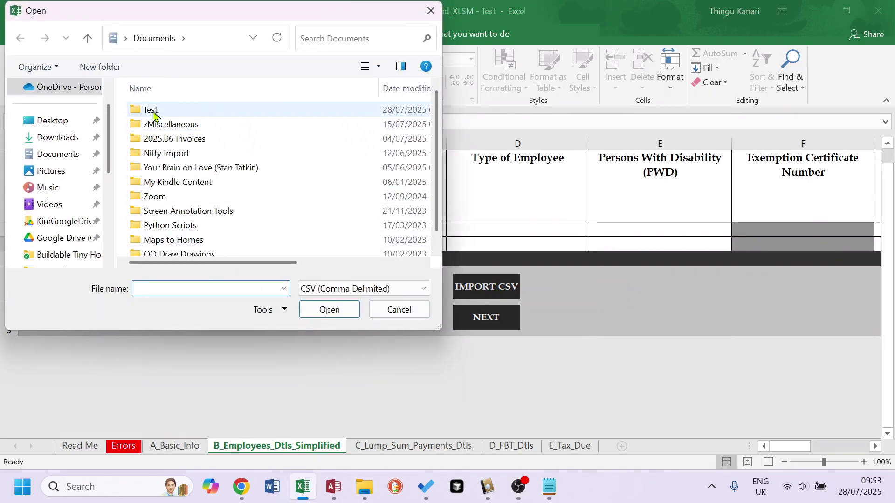
double_click(154, 111)
click(181, 114)
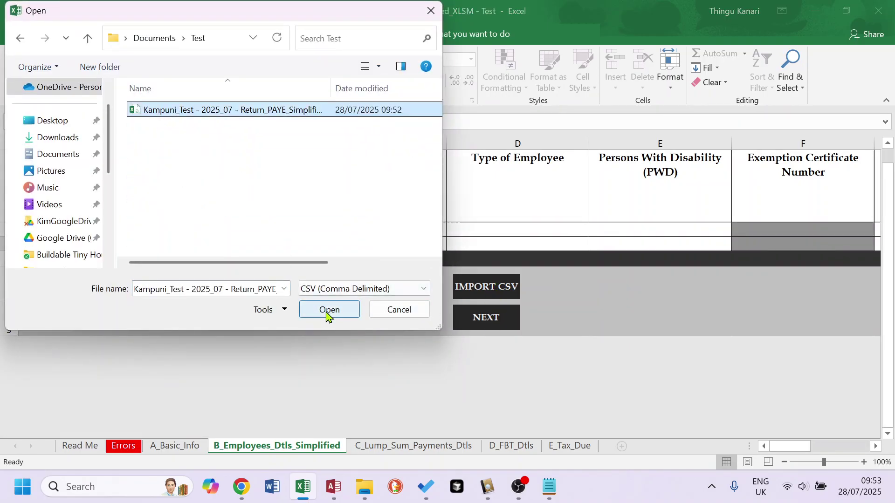
click(328, 310)
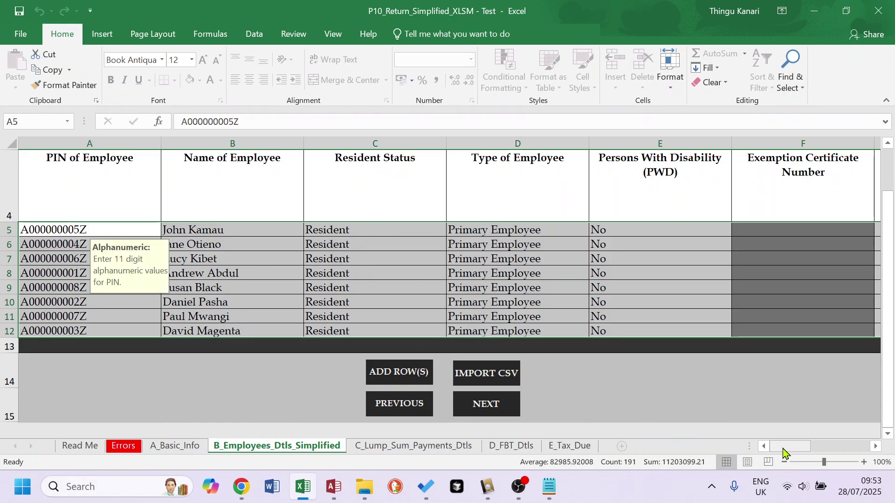
Scroll right to columns X and Y, showing PAYE totals of 835,210.23 and 855,748.58 self-assessed
drag(784, 452, 795, 452)
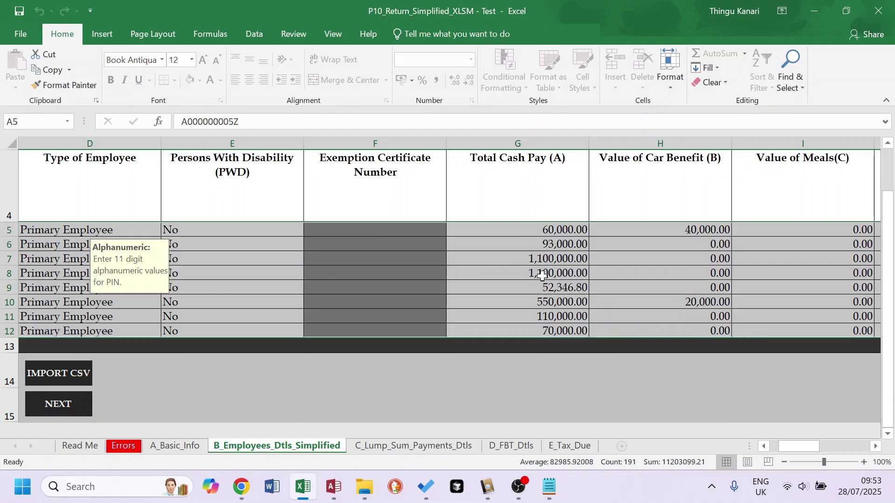
drag(801, 450, 820, 454)
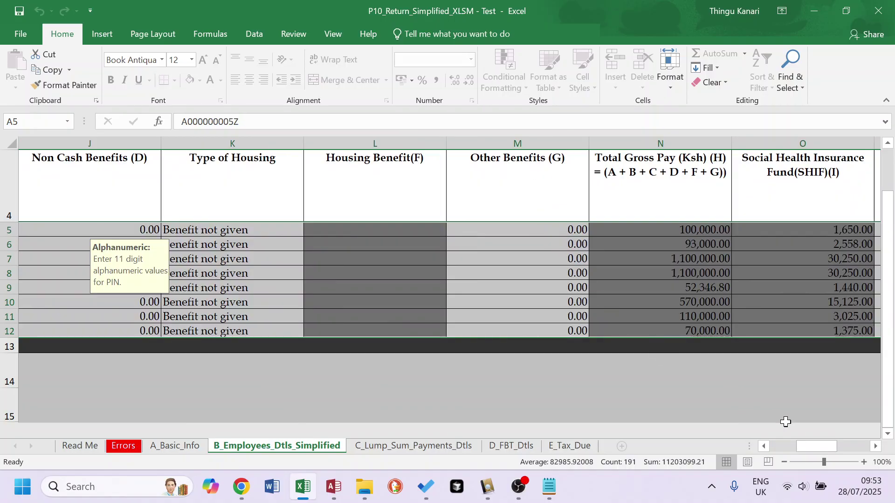
drag(816, 446, 822, 447)
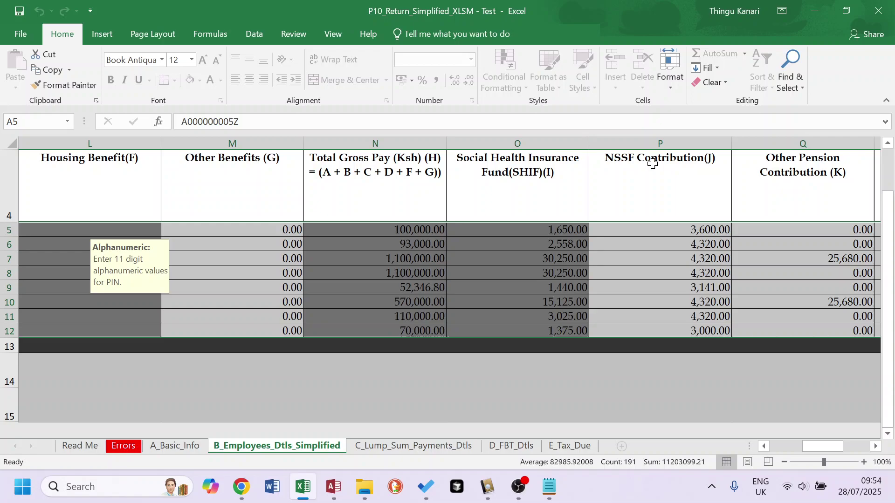
drag(822, 447, 830, 448)
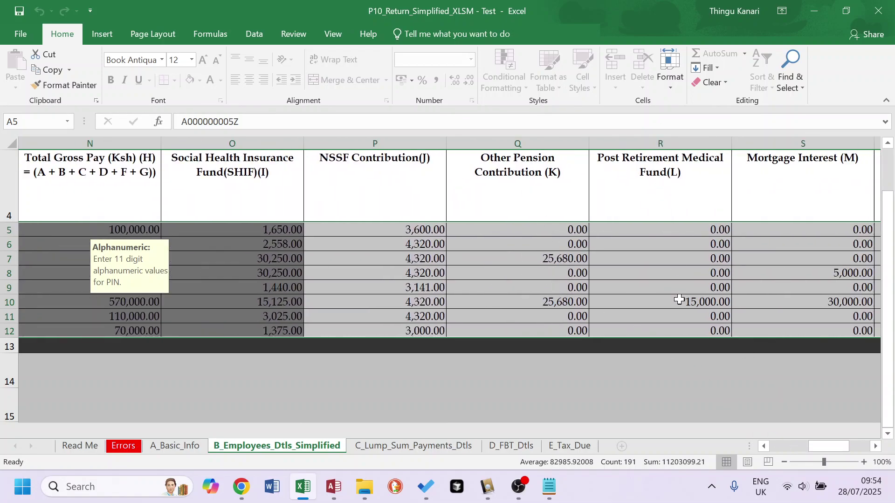
drag(829, 446, 836, 446)
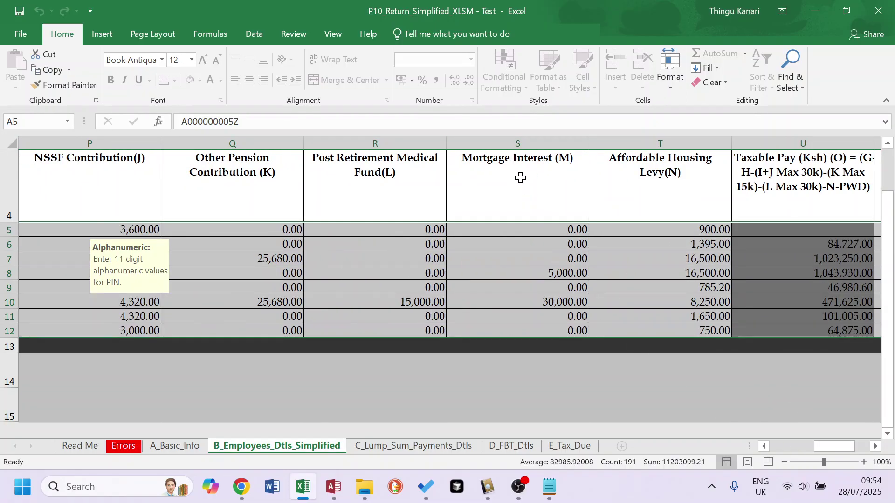
drag(841, 447, 846, 450)
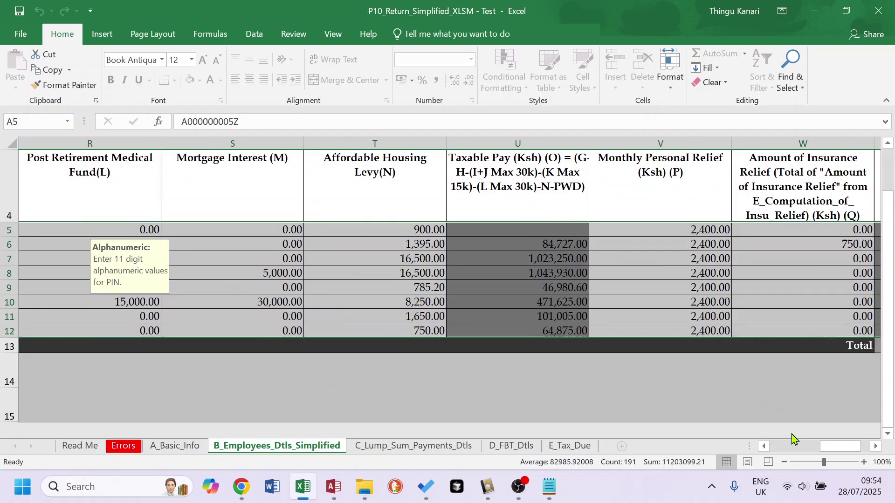
drag(841, 450, 847, 450)
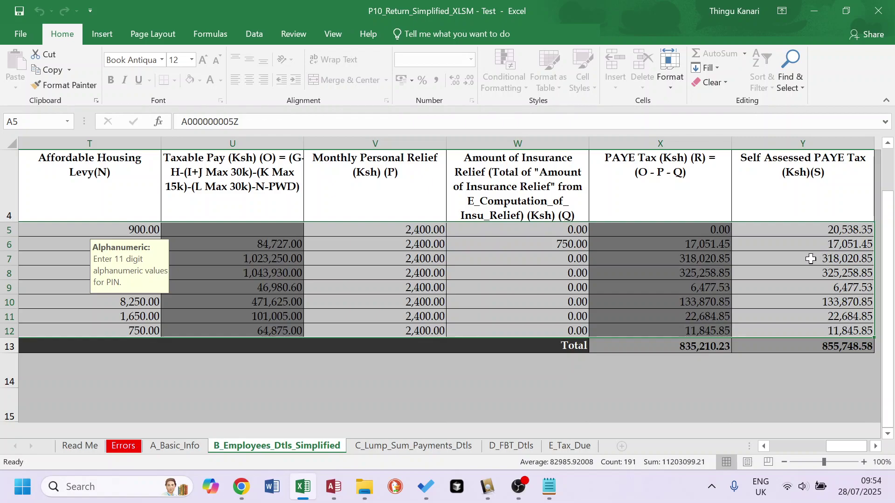
In notes step 6, change the AH and AI column references to X and Y
click(550, 487)
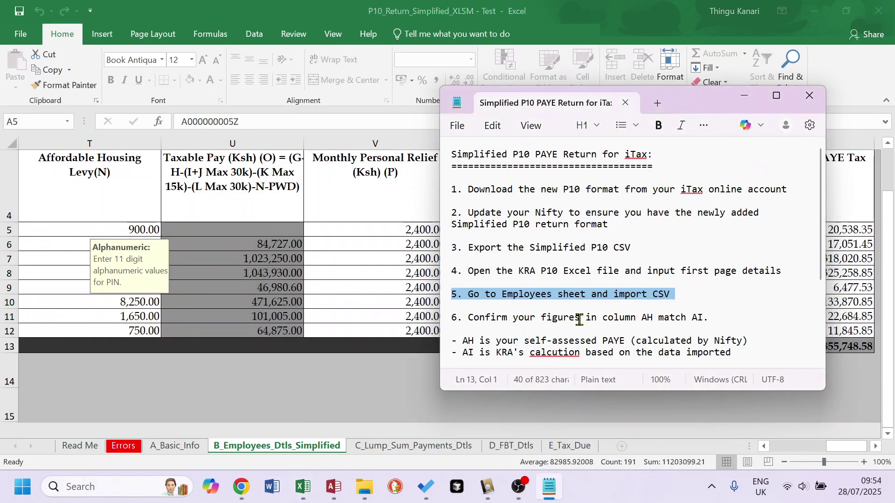
scroll(523, 315, down, 1)
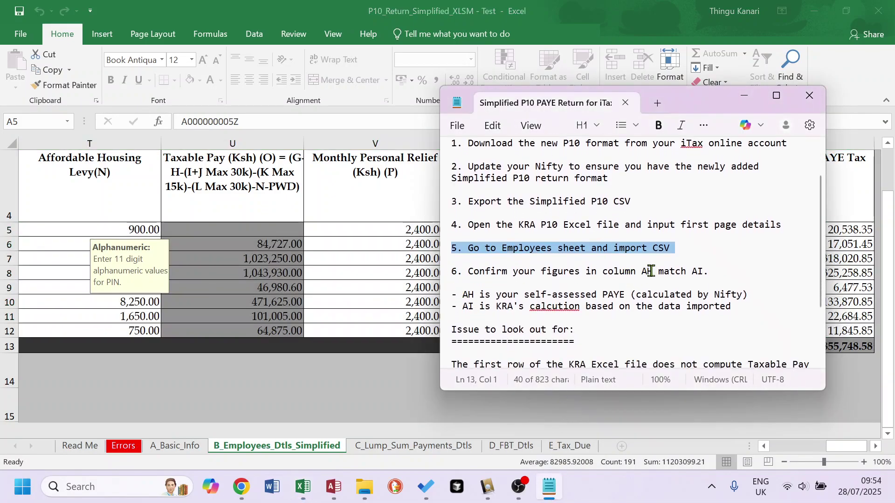
double_click(650, 270)
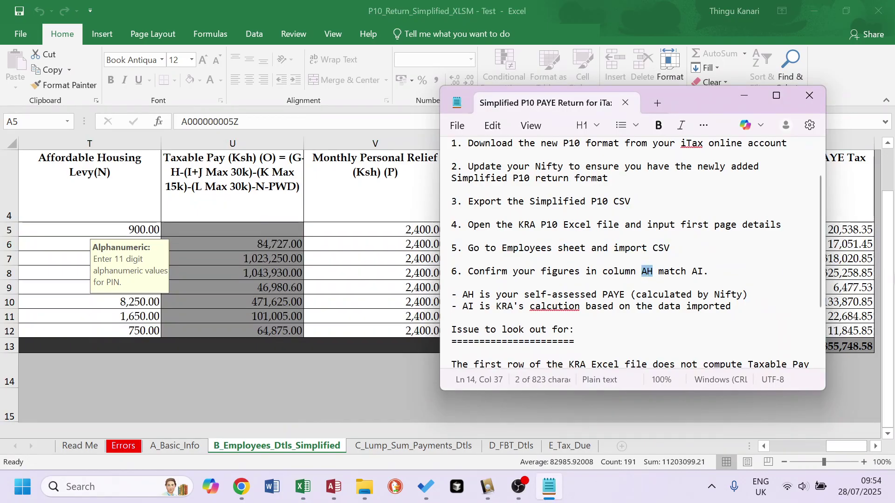
text(X)
key(End)
key(Left)
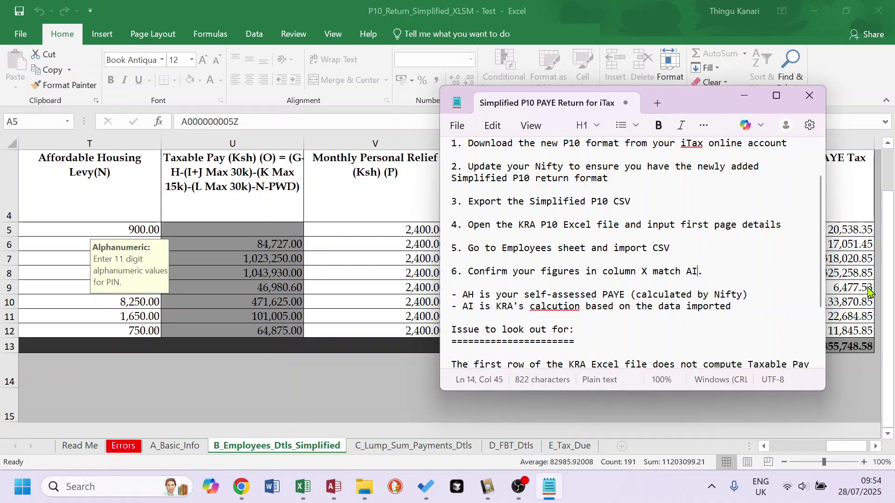
key(BackSpace)
key(BackSpace)
text(Y)
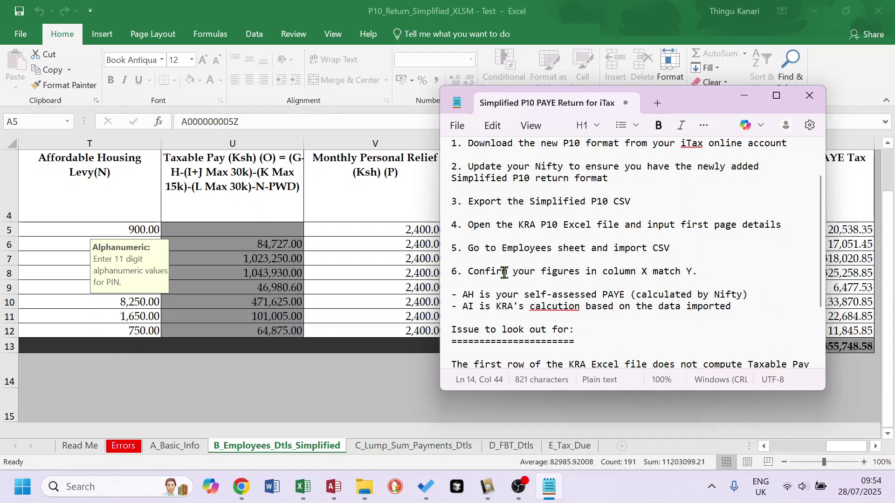
After checking column letters, relabel the explanation lines: Y is self-assessed PAYE, X is KRA's calculation
key(alt+Tab)
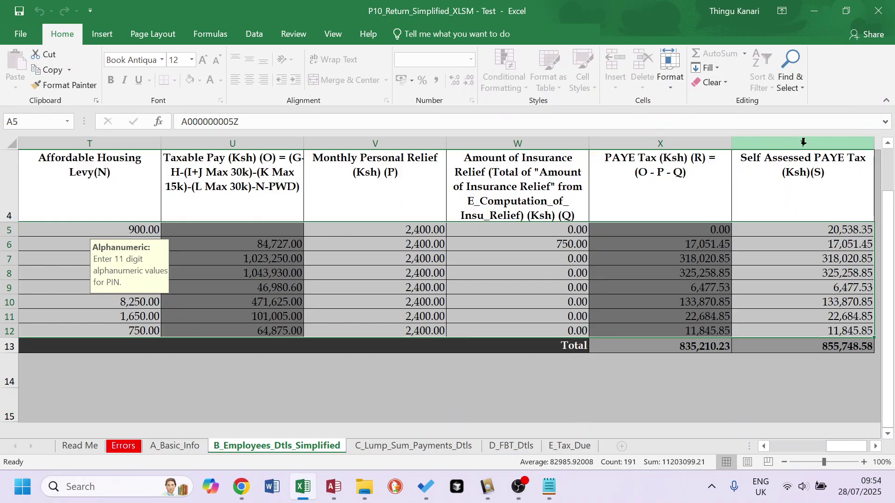
key(alt+Tab)
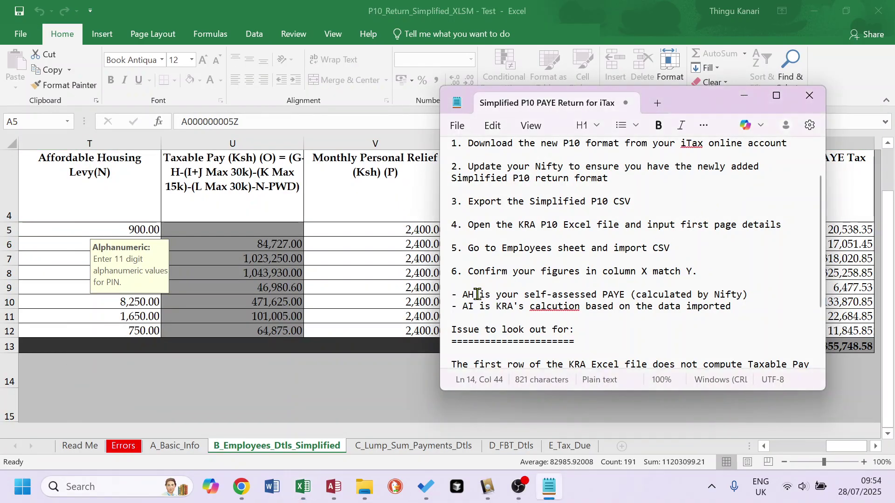
drag(477, 294, 459, 297)
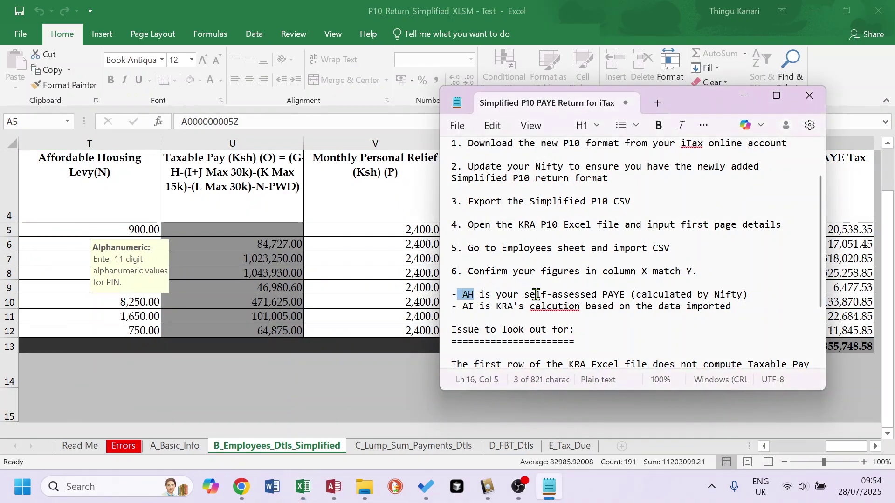
text(Y)
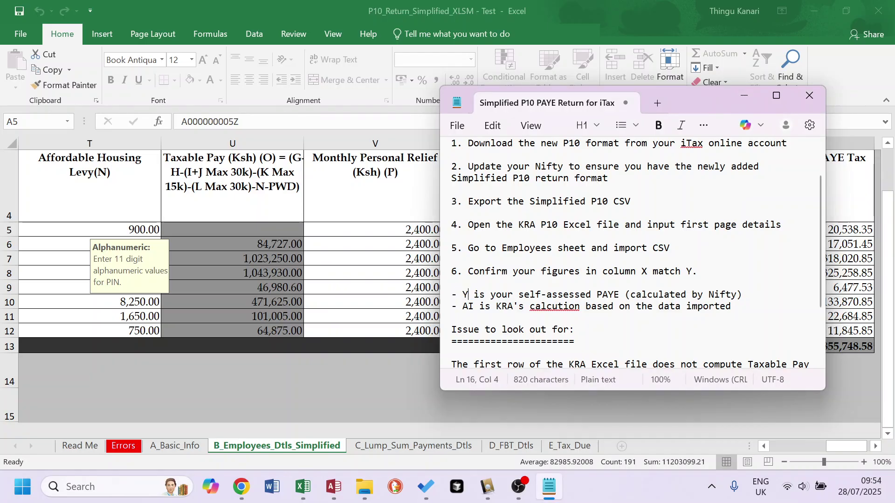
drag(738, 295, 441, 296)
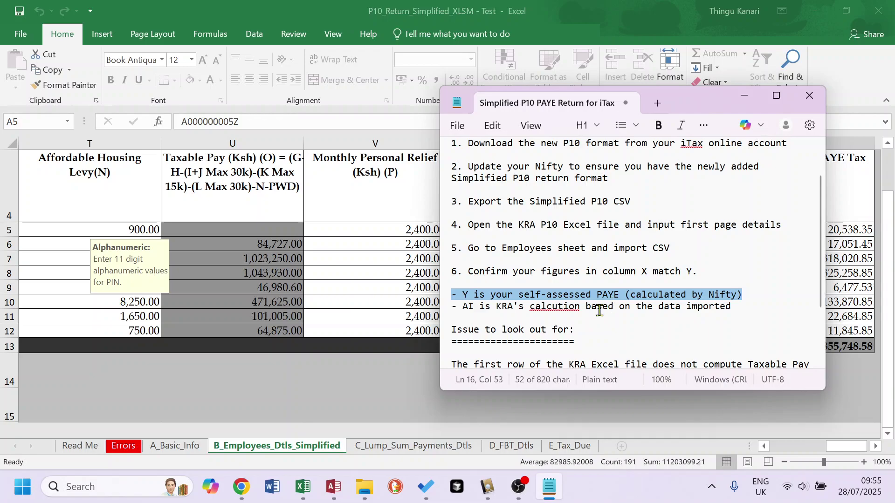
double_click(464, 307)
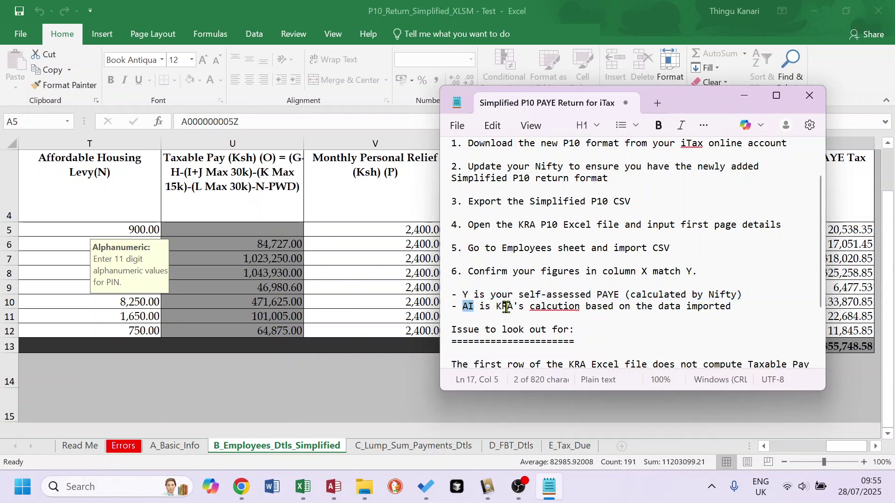
text(X)
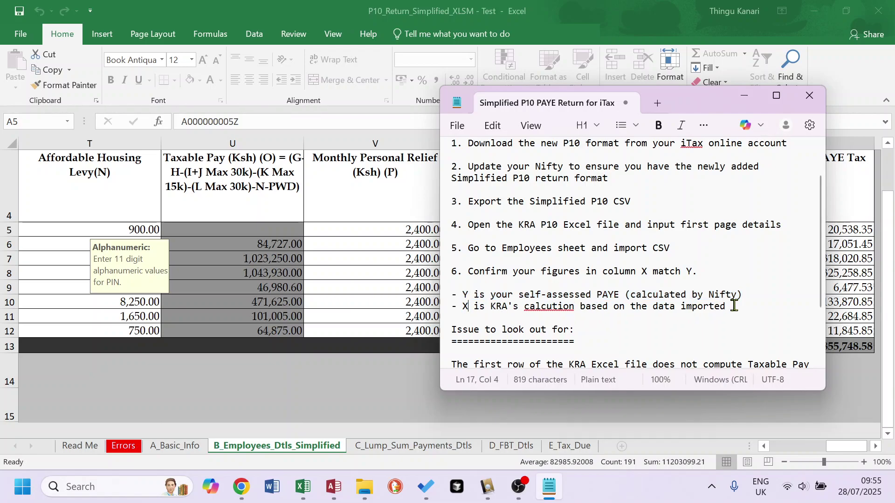
Check the spreadsheet's first row, then review the notes' 'Issue to look out for' section
key(alt+Tab)
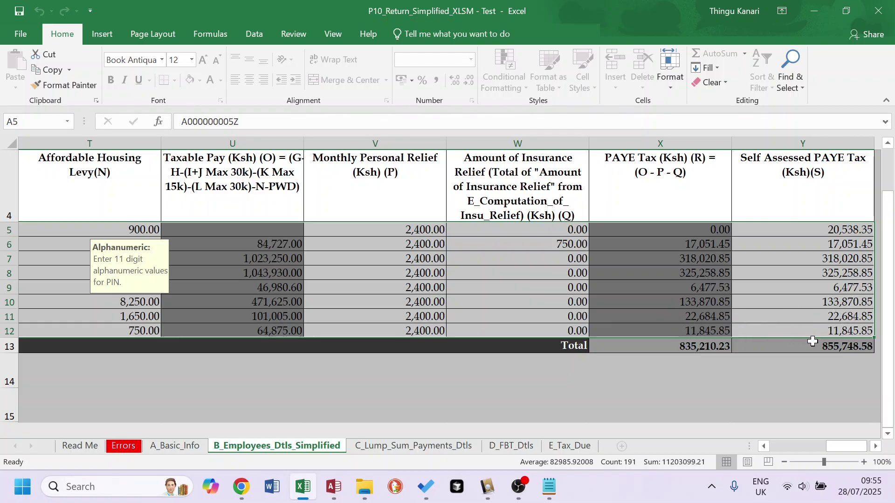
key(alt+Tab)
scroll(455, 284, down, 2)
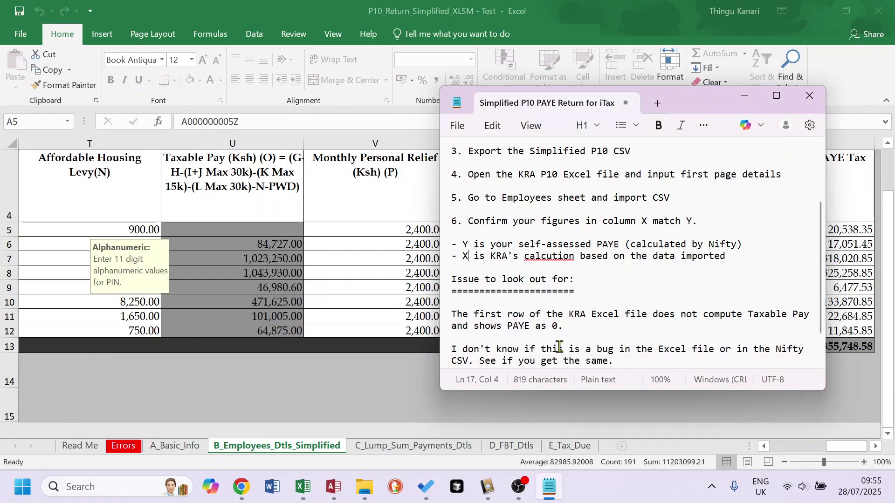
drag(439, 264, 602, 316)
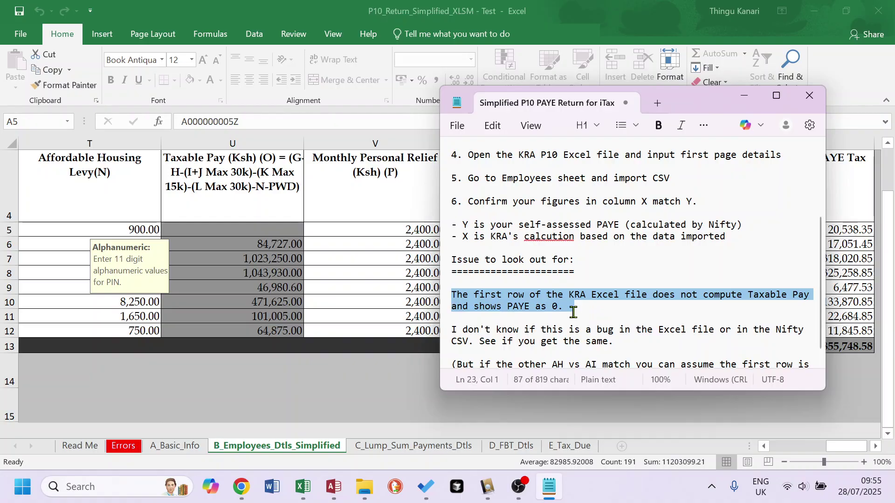
key(alt+Tab)
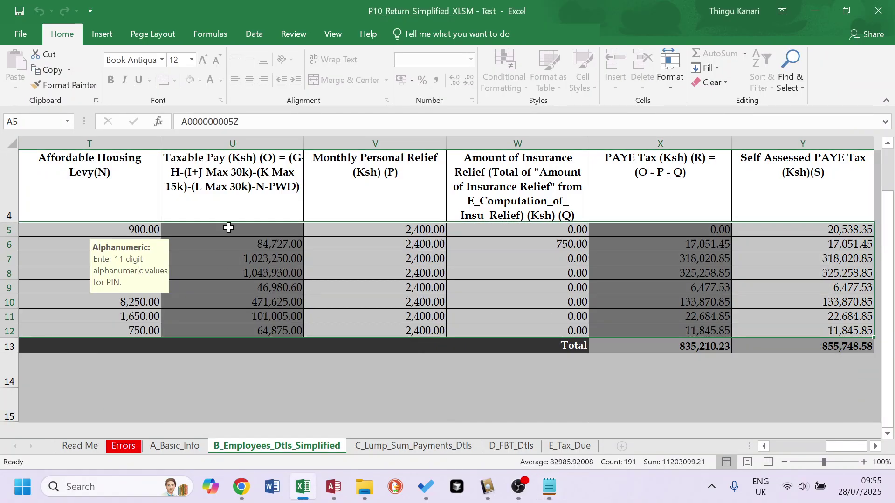
Scroll left and back right to review employee columns T–Y, then return to the P10 notes
click(767, 447)
click(768, 447)
click(768, 448)
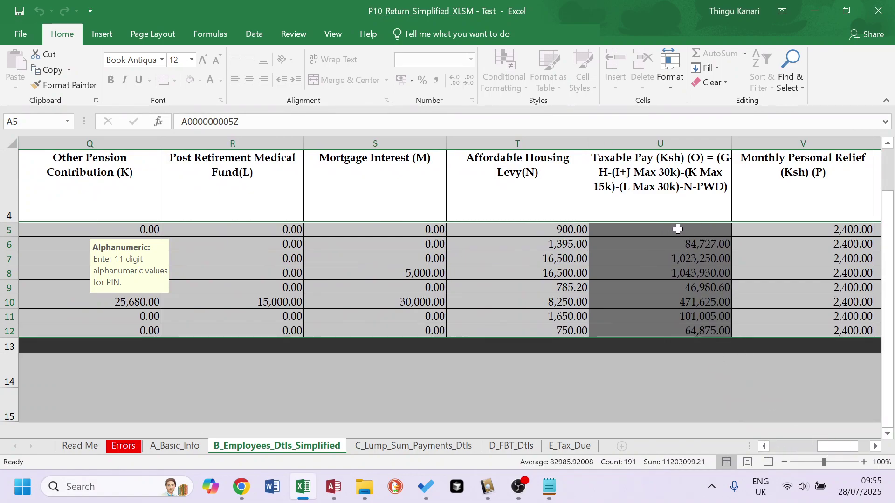
click(876, 446)
click(876, 446)
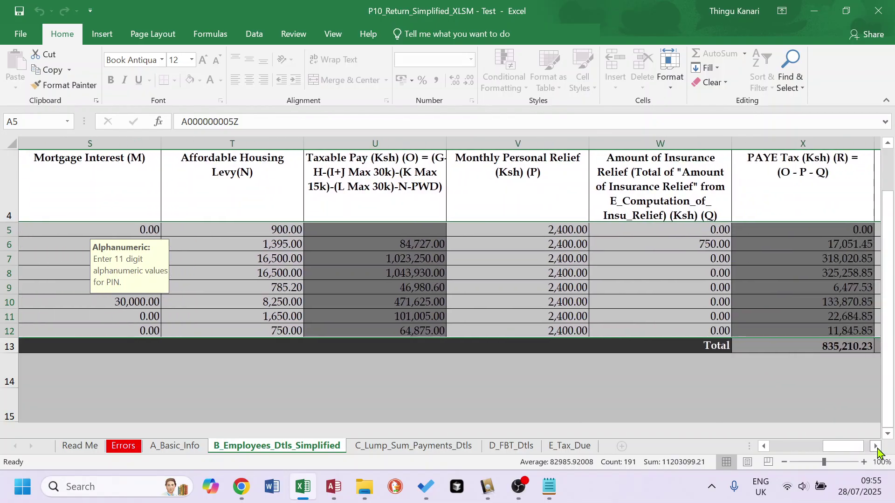
click(876, 447)
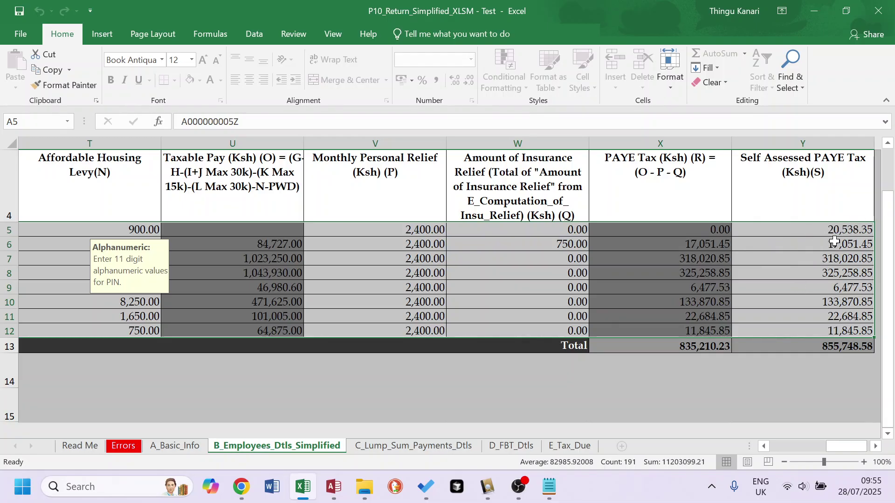
key(alt+Tab)
In the closing paragraph, replace AH with X and AI with Y so it reads 'if the other X vs Y match'
scroll(549, 326, down, 1)
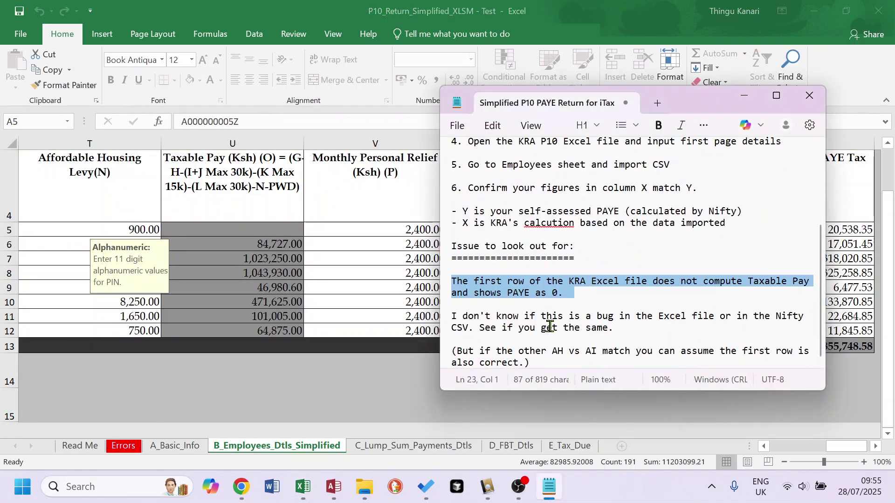
drag(626, 328, 445, 318)
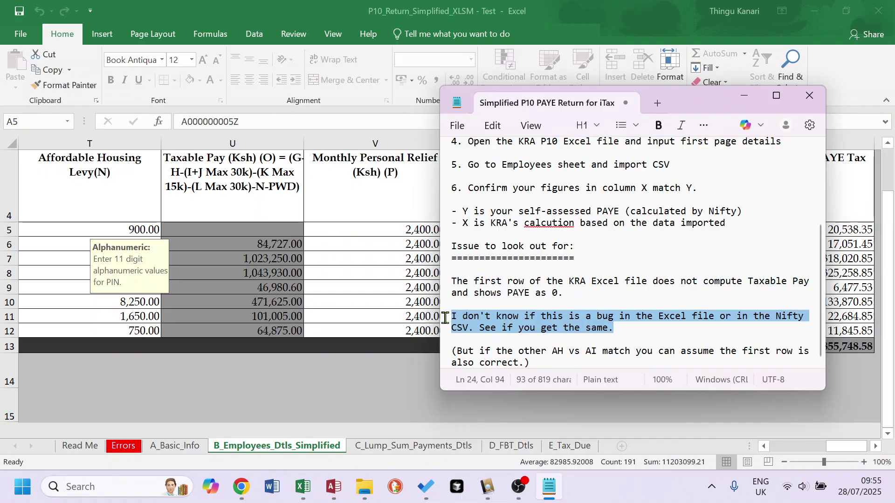
drag(525, 362, 440, 357)
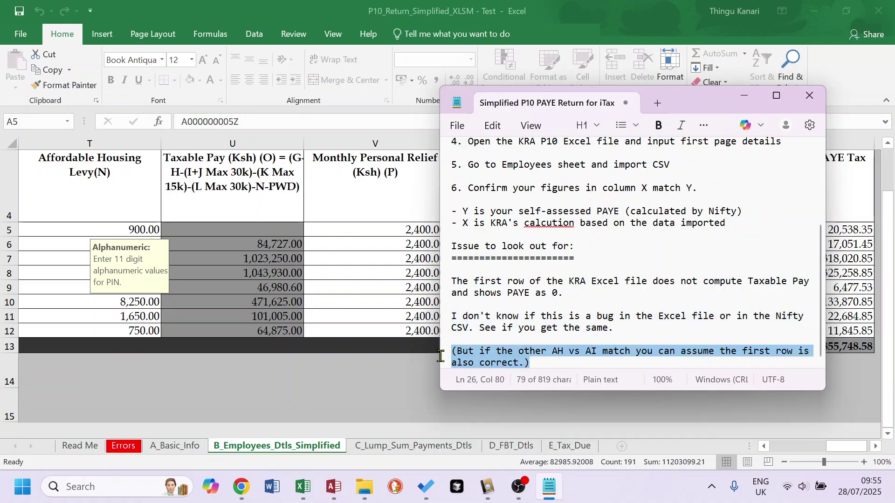
click(566, 354)
key(BackSpace)
key(BackSpace)
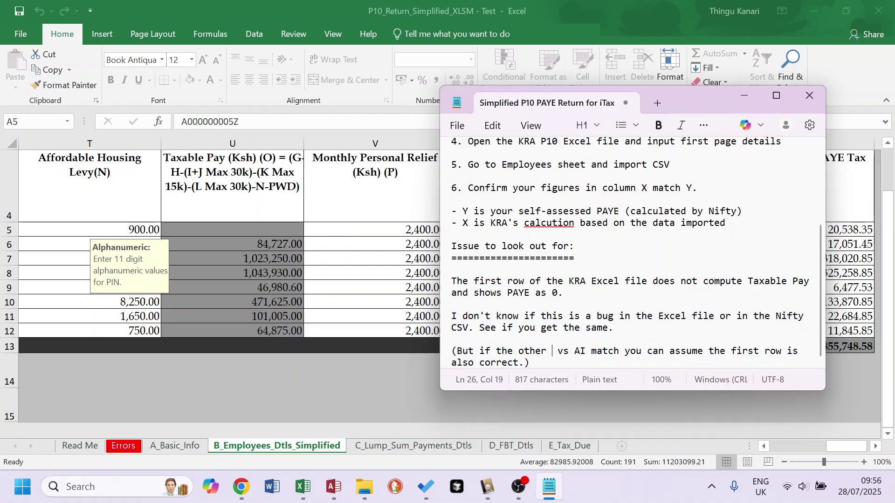
text(X)
key(Right)
key(Right)
key(Right)
key(Right)
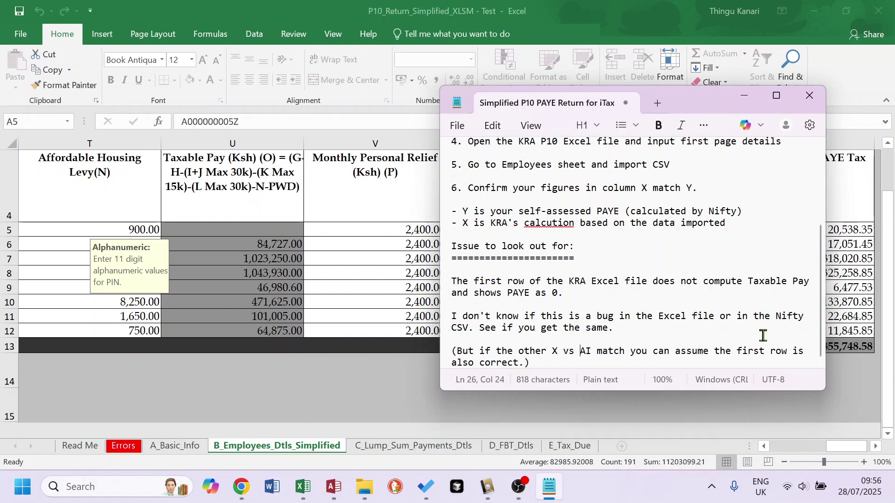
key(Delete)
key(Delete)
text(Y)
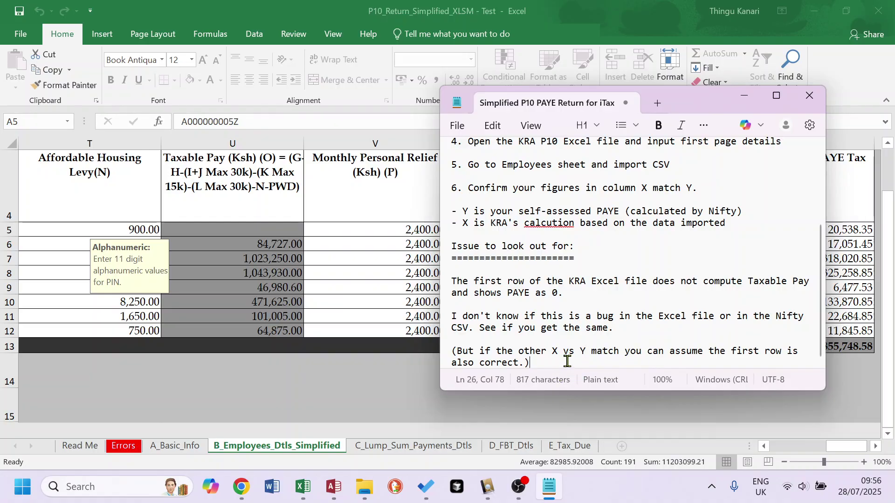
key(alt+Tab)
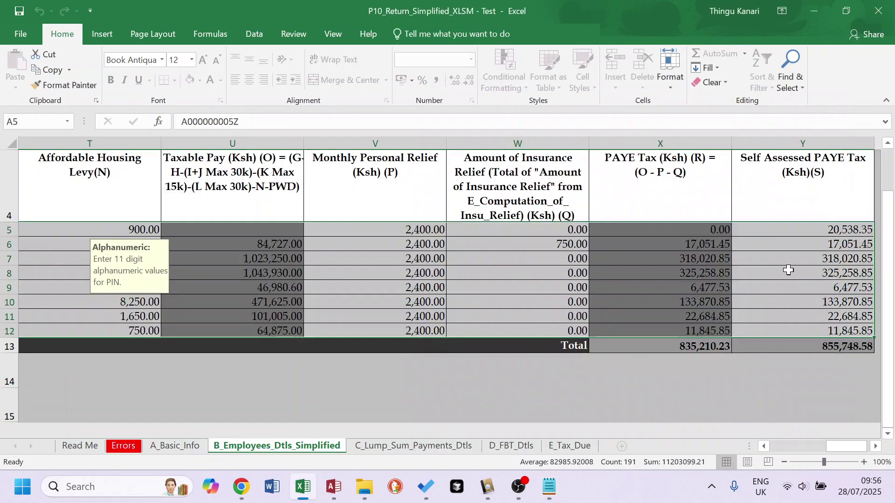